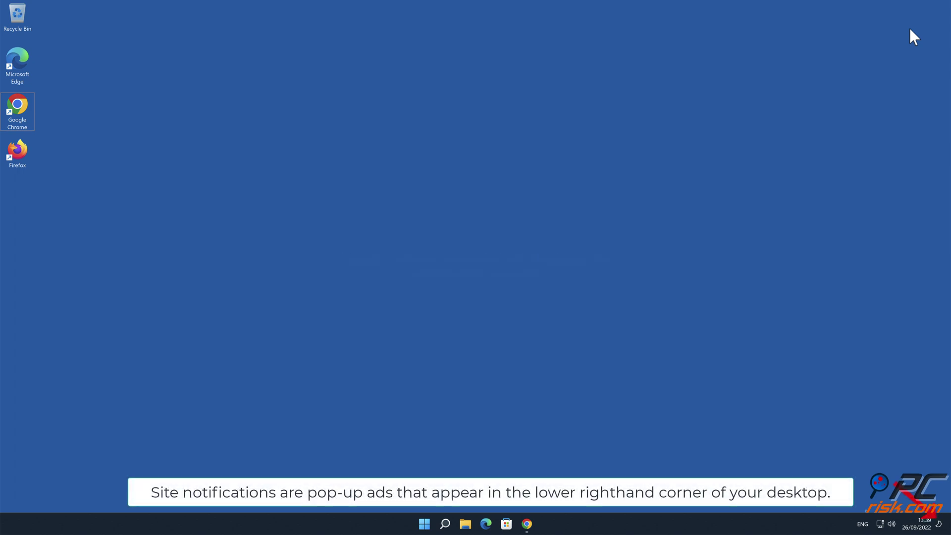
Step: Bring the Chrome window with the winsafe.xyz notification request to the front from the taskbar
{"action": "left_click", "coordinate": [528, 524]}
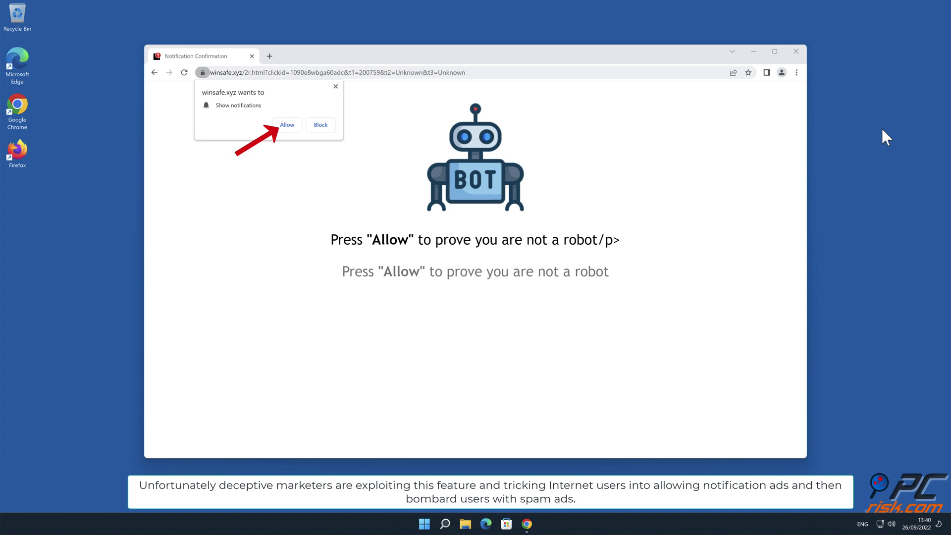
Step: Grant winsafe.xyz permission to show notifications and close the Chrome window
{"action": "left_click", "coordinate": [297, 128]}
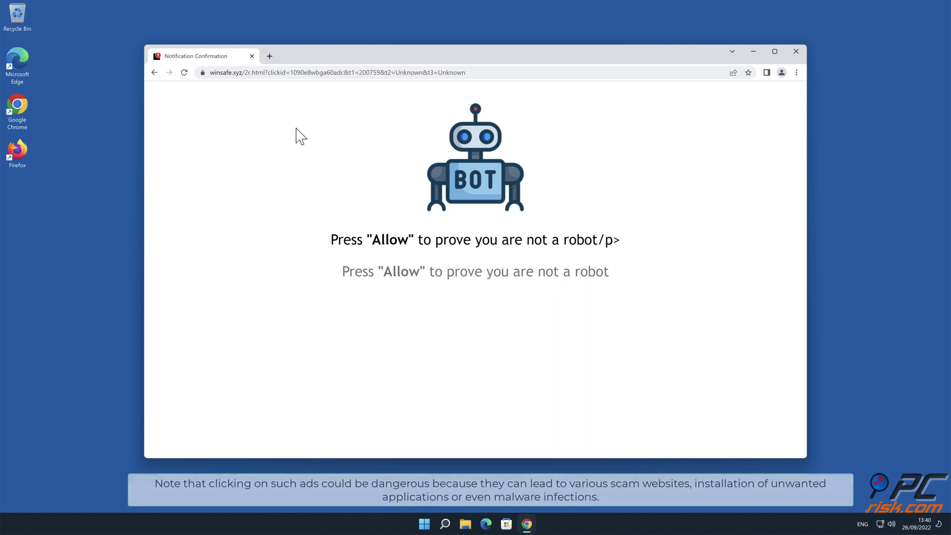
{"action": "left_click", "coordinate": [795, 52]}
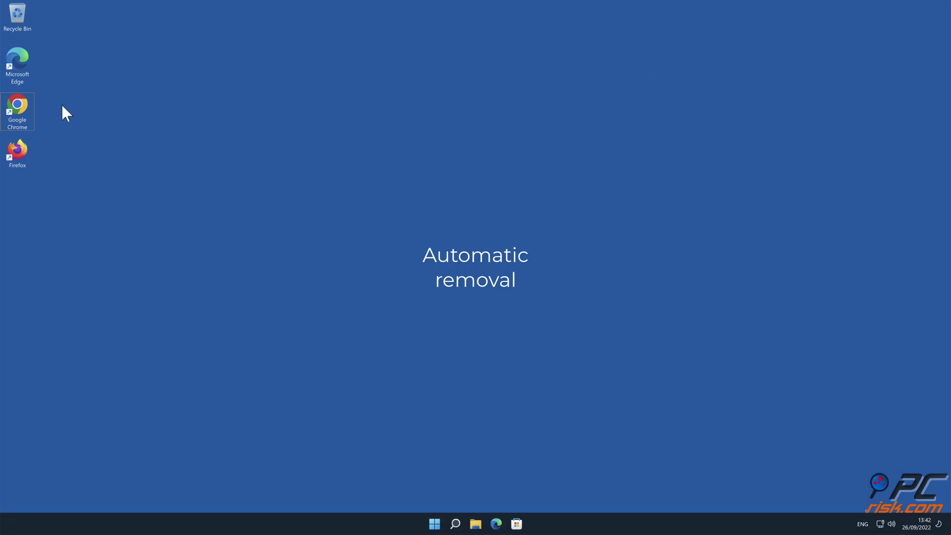
{"action": "double_click", "coordinate": [32, 105]}
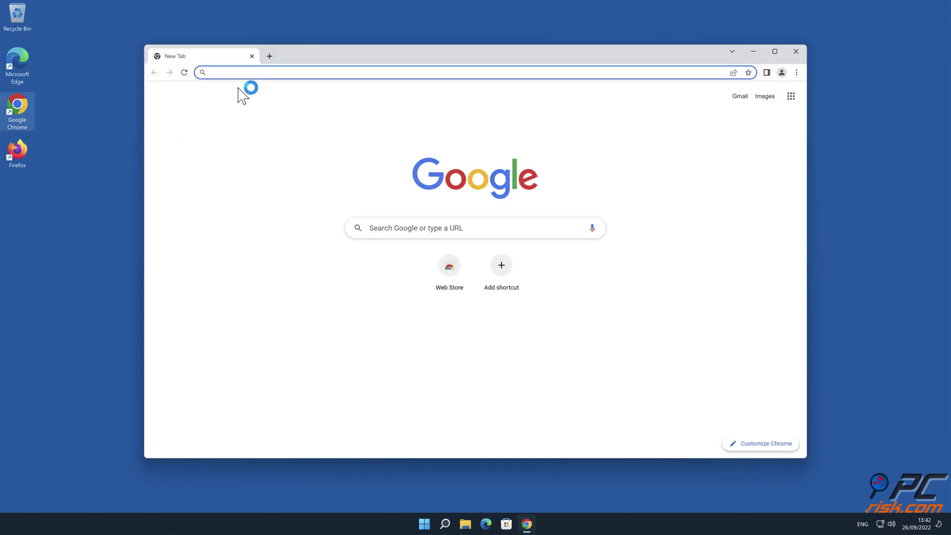
{"action": "type", "text": "www.com"}
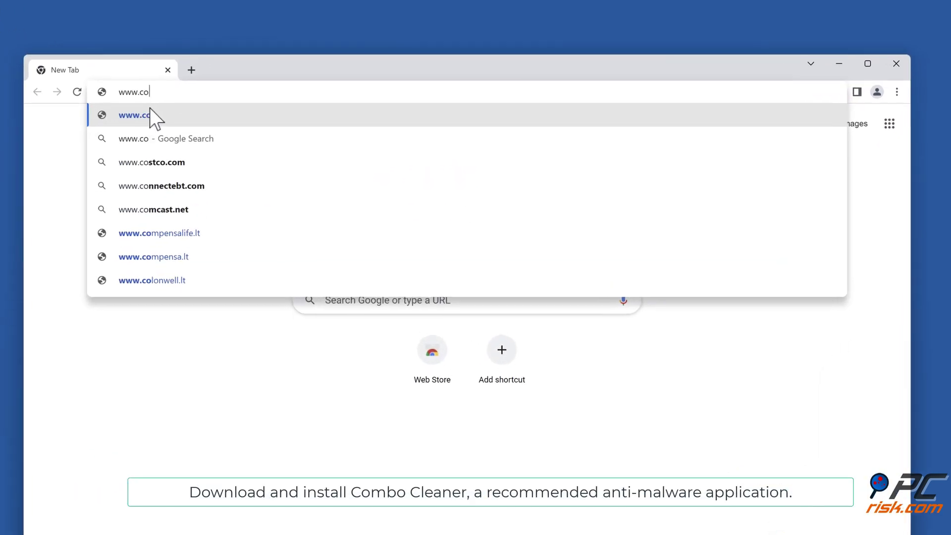
{"action": "type", "text": "bocleaner.c"}
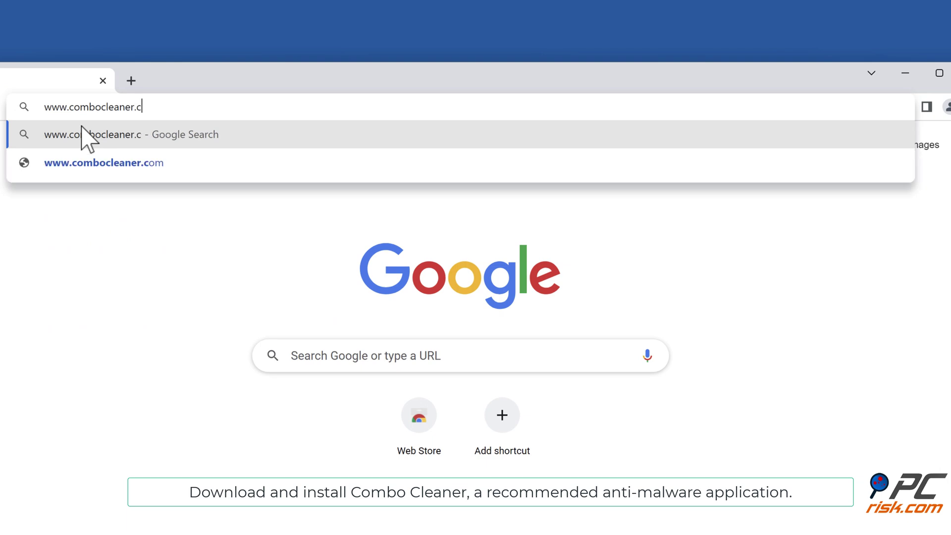
{"action": "type", "text": "om"}
{"action": "key", "text": "Return"}
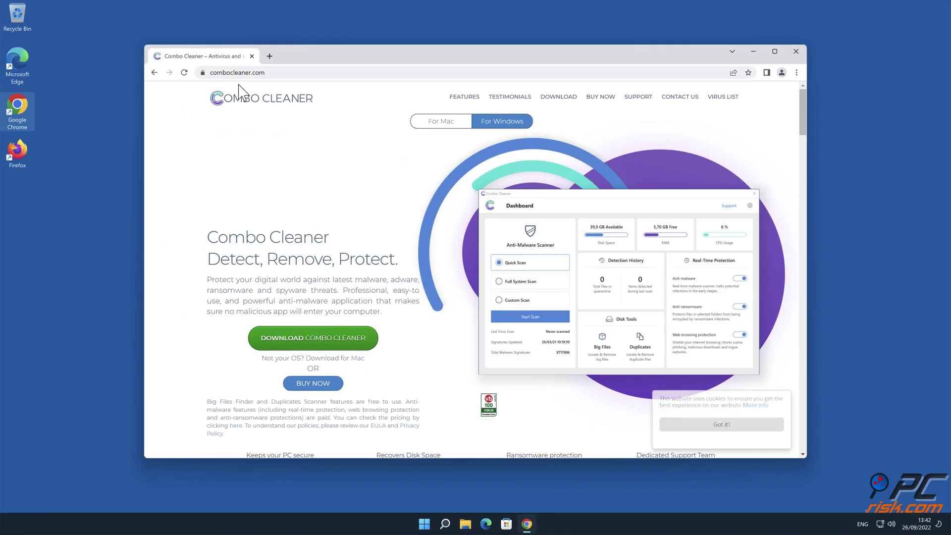
{"action": "left_click", "coordinate": [367, 342]}
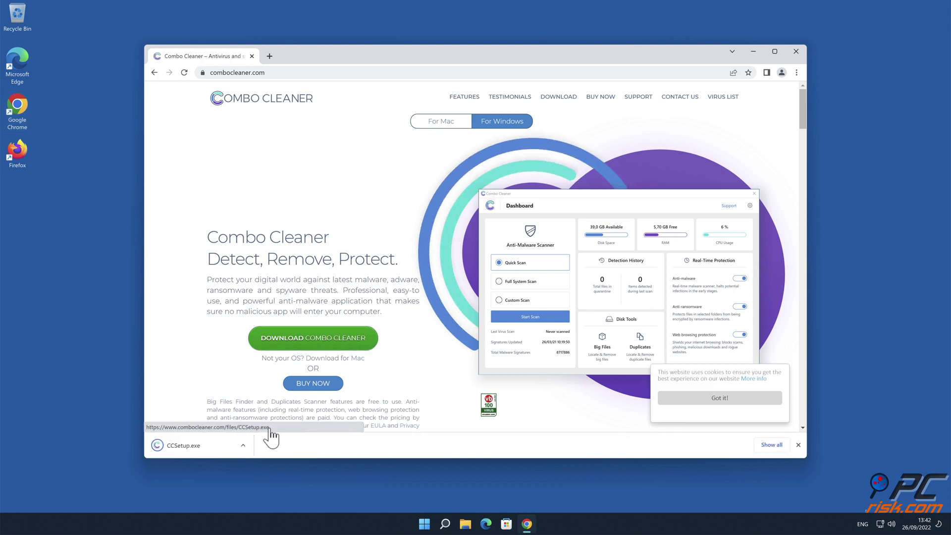
Step: Run CCSetup.exe, approve the UAC prompt, and install into the default Combo Cleaner folder
{"action": "left_click", "coordinate": [209, 447]}
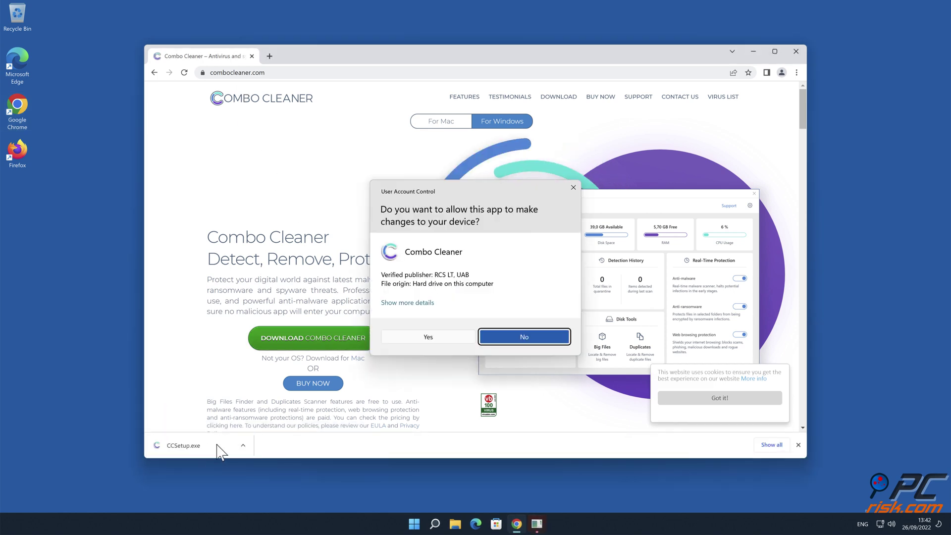
{"action": "left_click", "coordinate": [428, 338]}
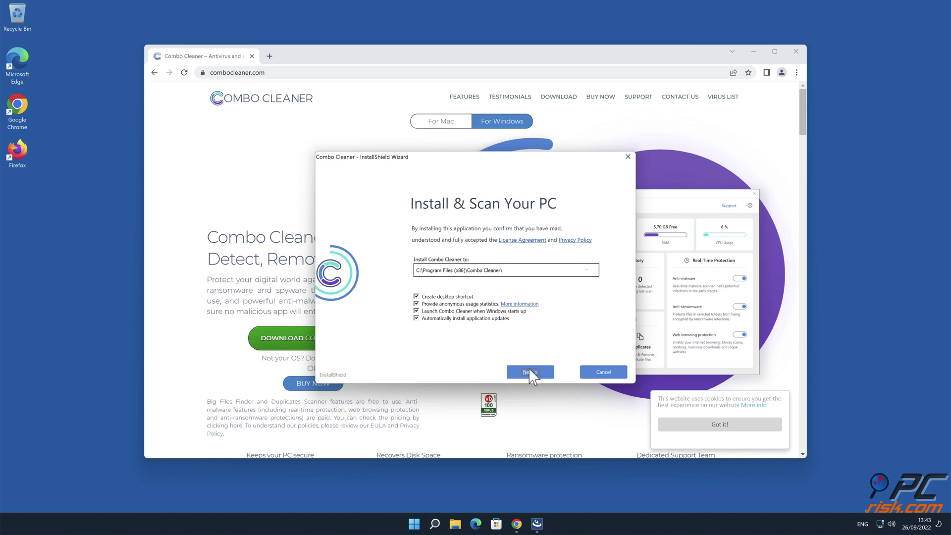
{"action": "left_click", "coordinate": [537, 373]}
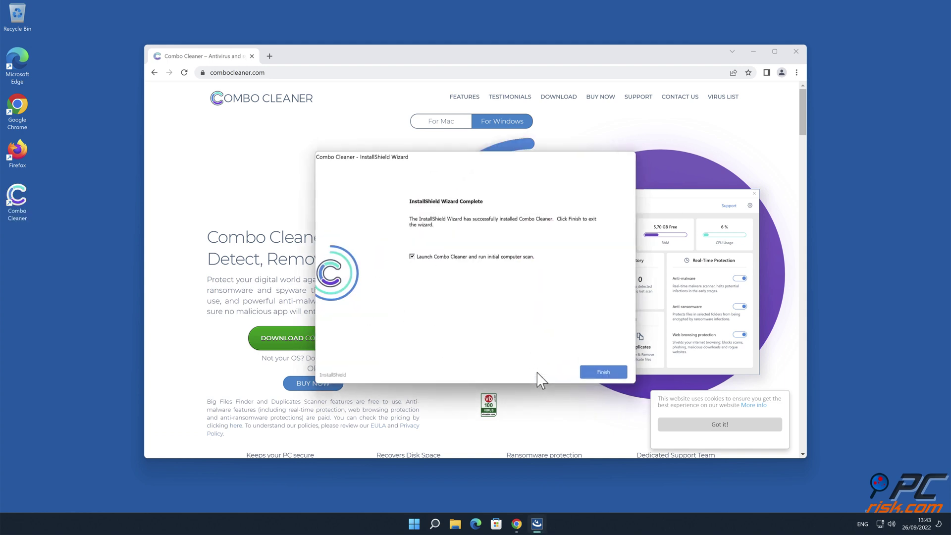
{"action": "left_click", "coordinate": [611, 370]}
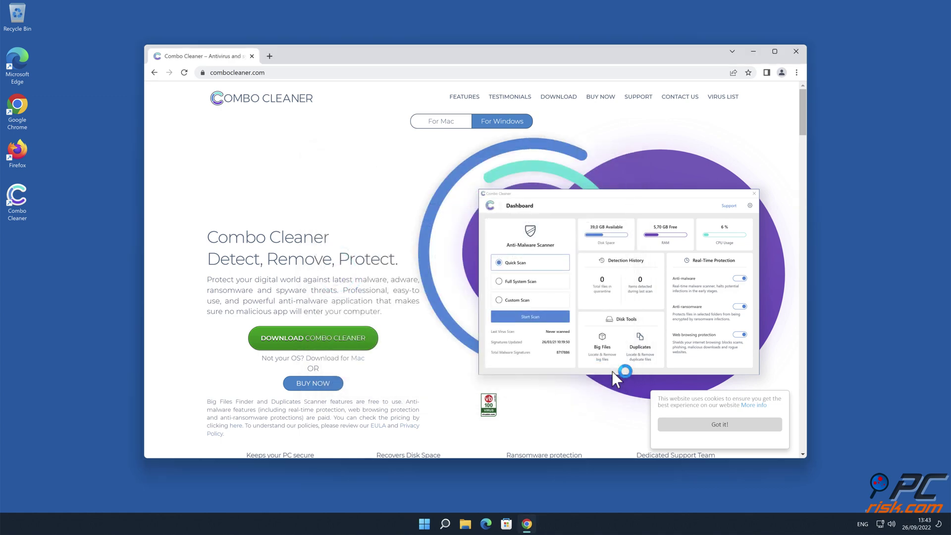
Step: Close Chrome, activate Combo Cleaner's licence, and move the winsafe.xyz Ads threat to quarantine
{"action": "left_click", "coordinate": [796, 51]}
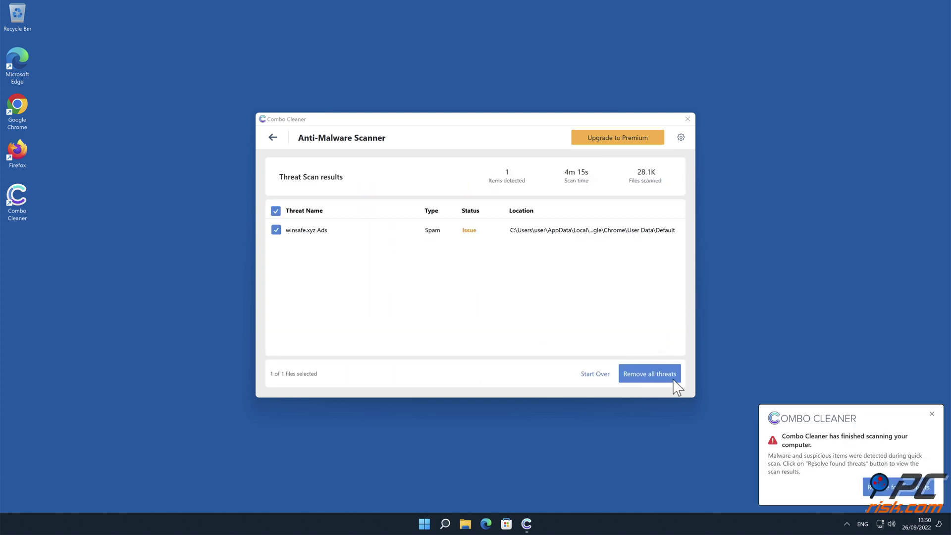
{"action": "left_click", "coordinate": [675, 375]}
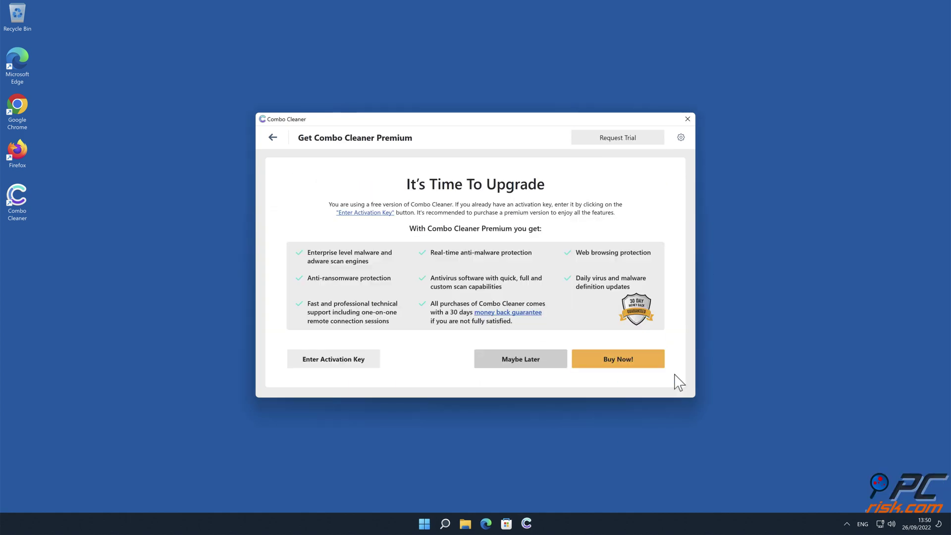
{"action": "left_click", "coordinate": [360, 360]}
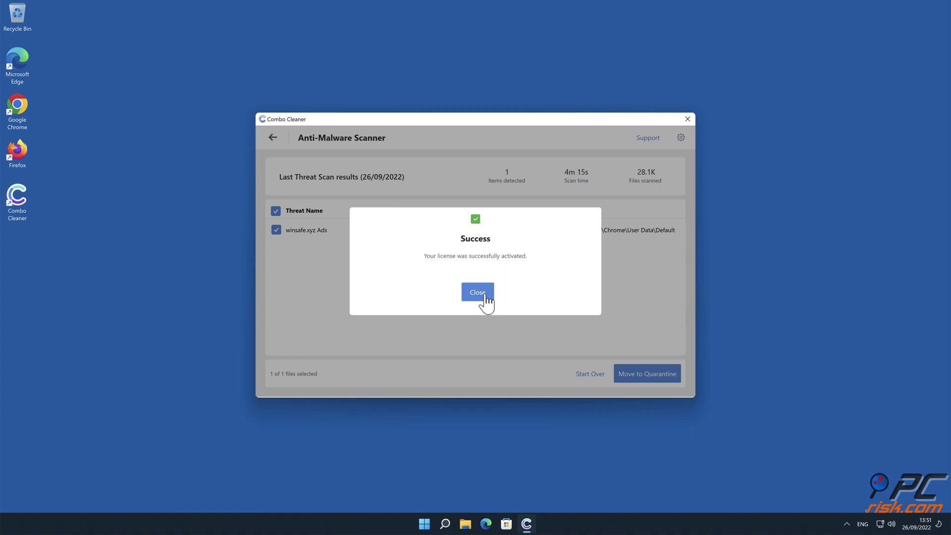
{"action": "left_click", "coordinate": [485, 297]}
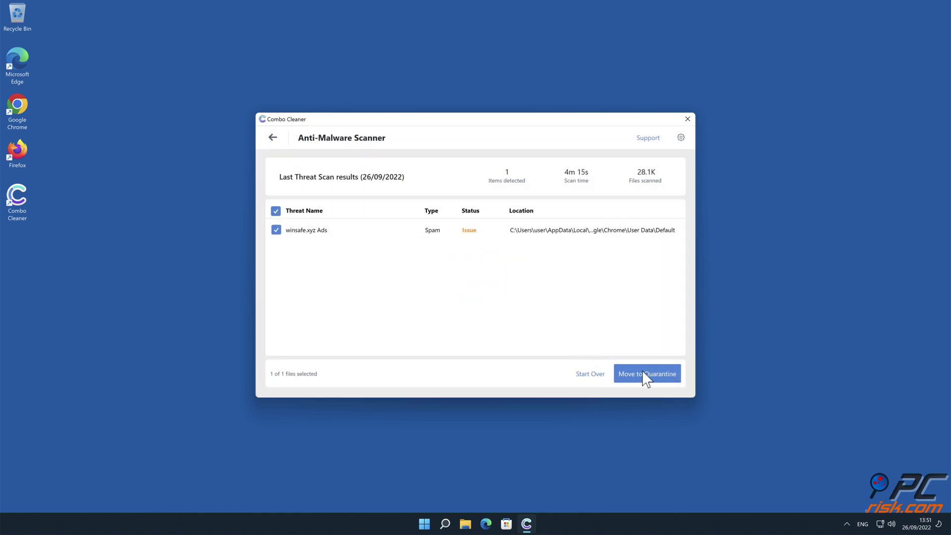
{"action": "left_click", "coordinate": [675, 380]}
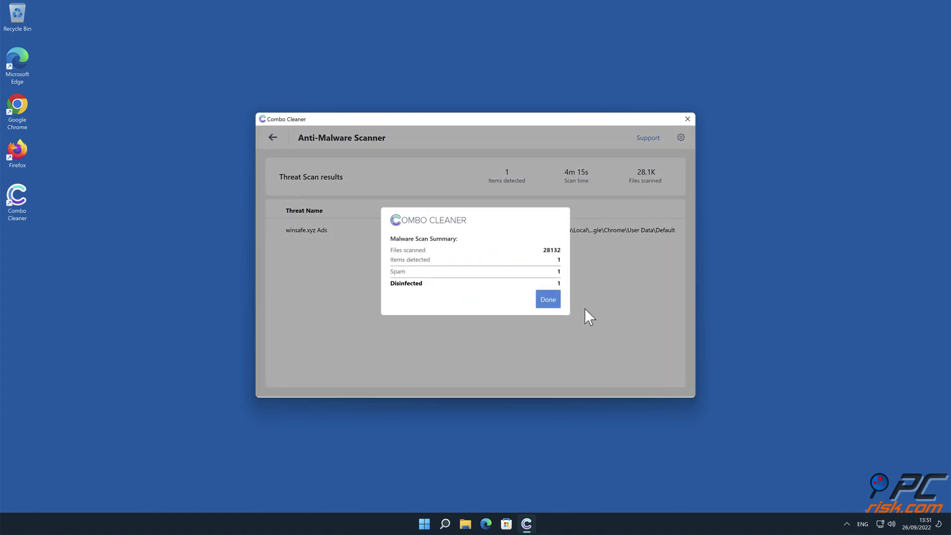
{"action": "left_click", "coordinate": [559, 302]}
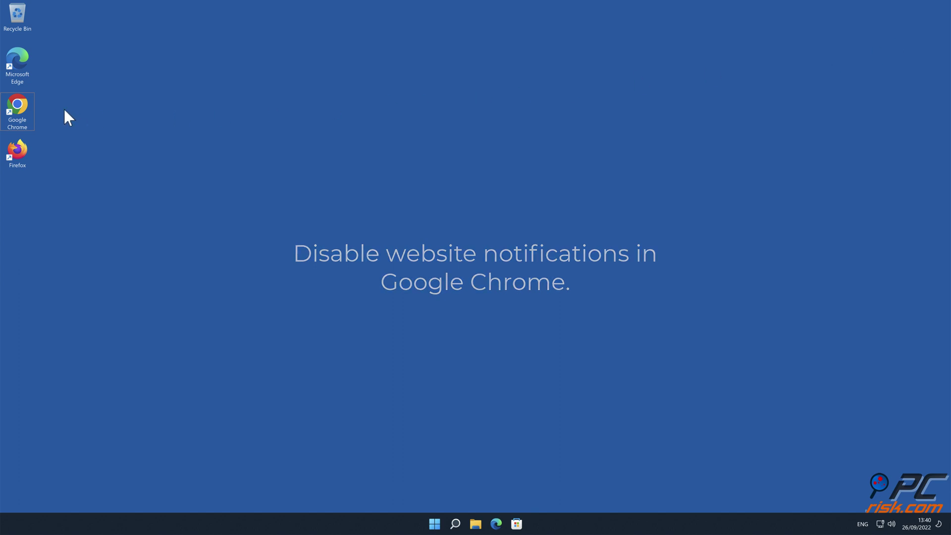
Step: Open Chrome's Site settings under Privacy and security
{"action": "double_click", "coordinate": [22, 103]}
{"action": "left_click", "coordinate": [892, 124]}
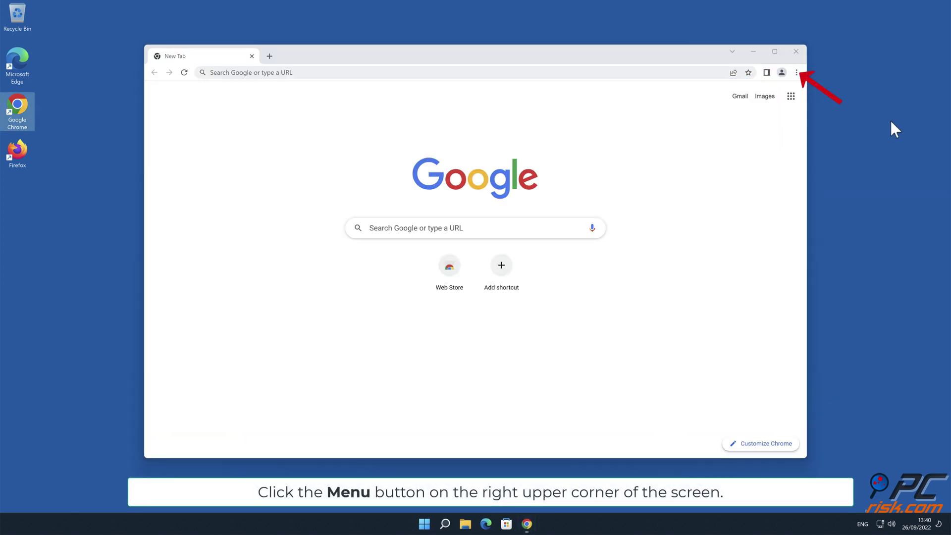
{"action": "left_click", "coordinate": [796, 72]}
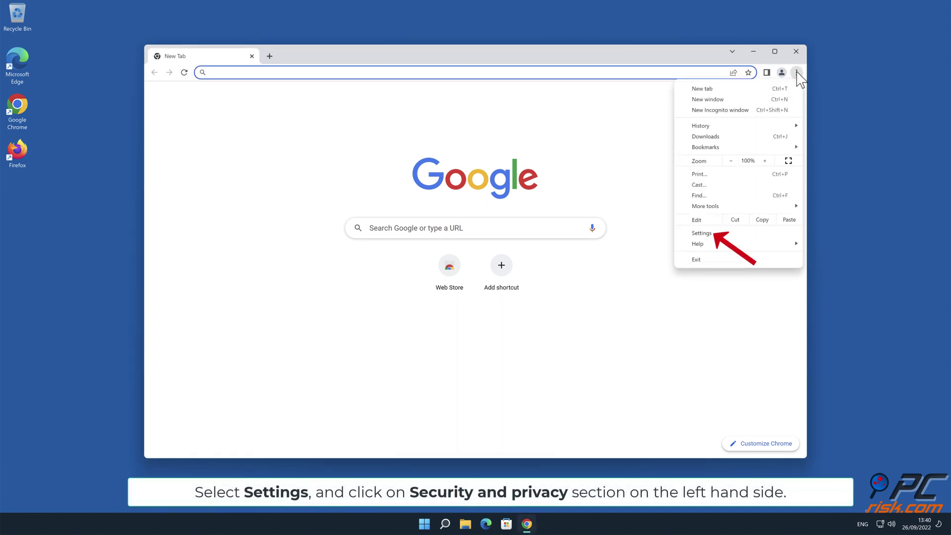
{"action": "left_click", "coordinate": [715, 232]}
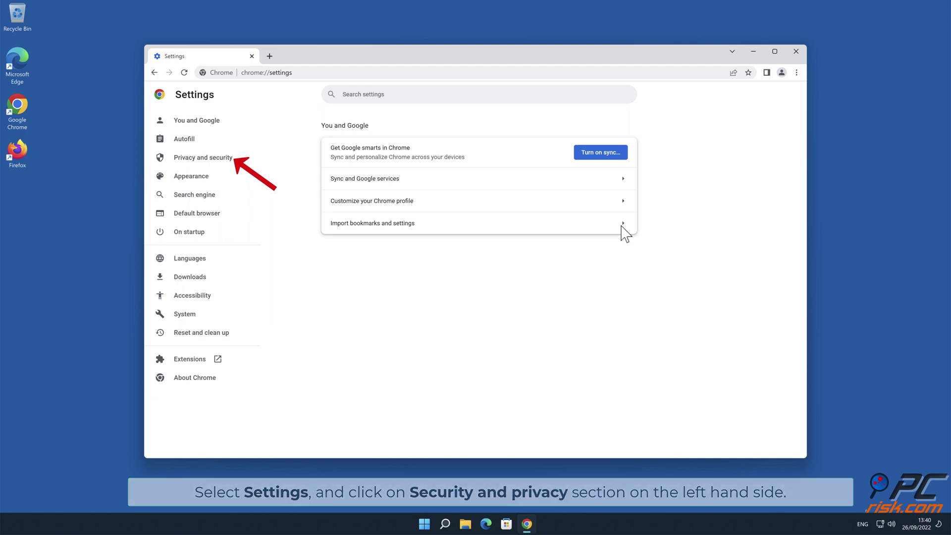
{"action": "left_click", "coordinate": [234, 159]}
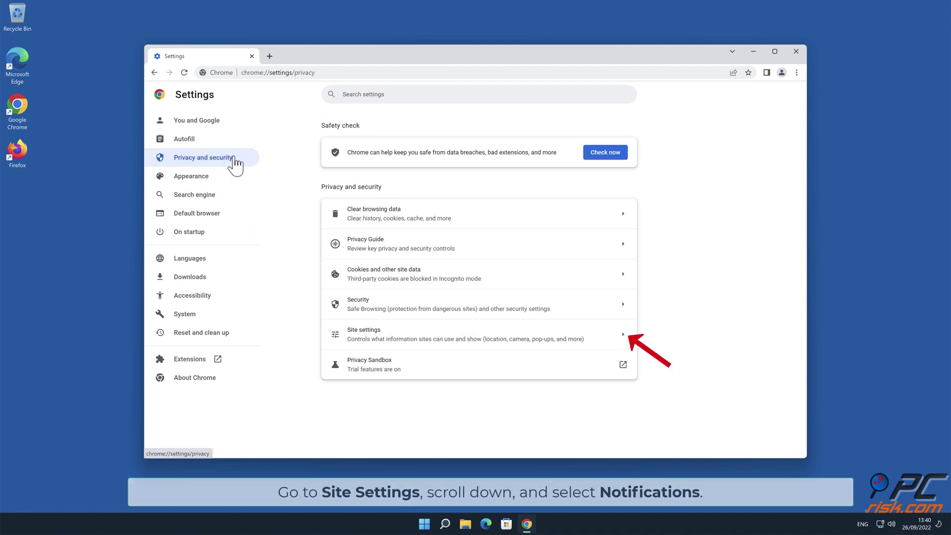
{"action": "left_click", "coordinate": [627, 335]}
Step: In Notifications, remove the winsafe.xyz entry from the allowed sites
{"action": "left_click_drag", "start_coordinate": [801, 223], "coordinate": [800, 322]}
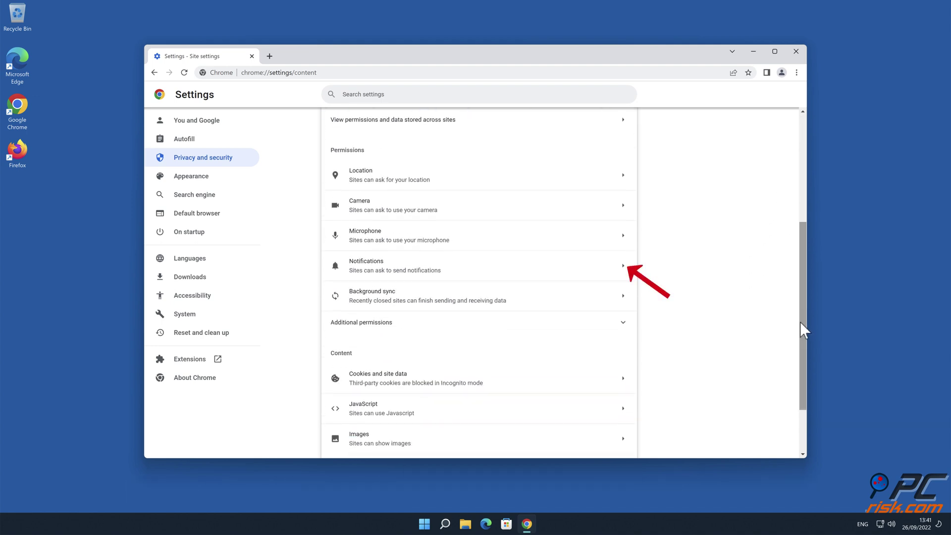
{"action": "left_click", "coordinate": [626, 270]}
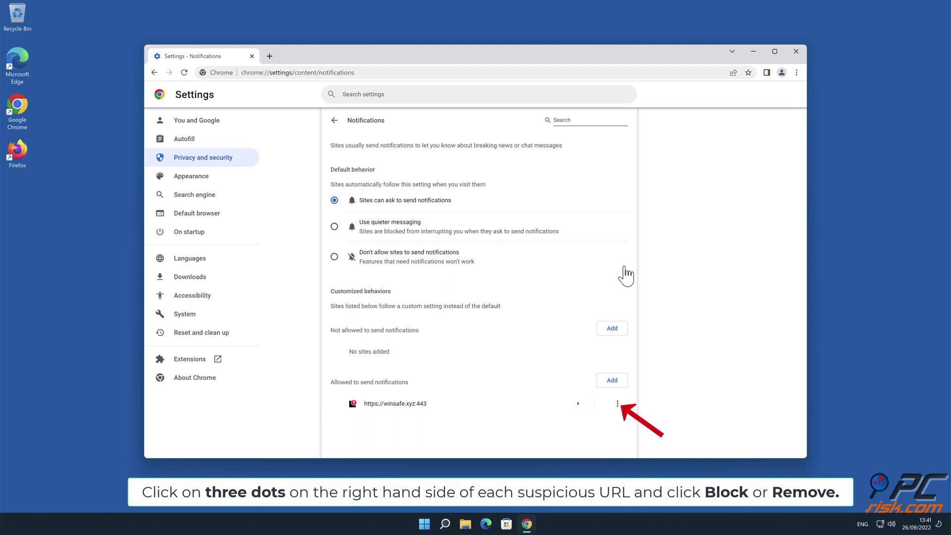
{"action": "left_click", "coordinate": [618, 403]}
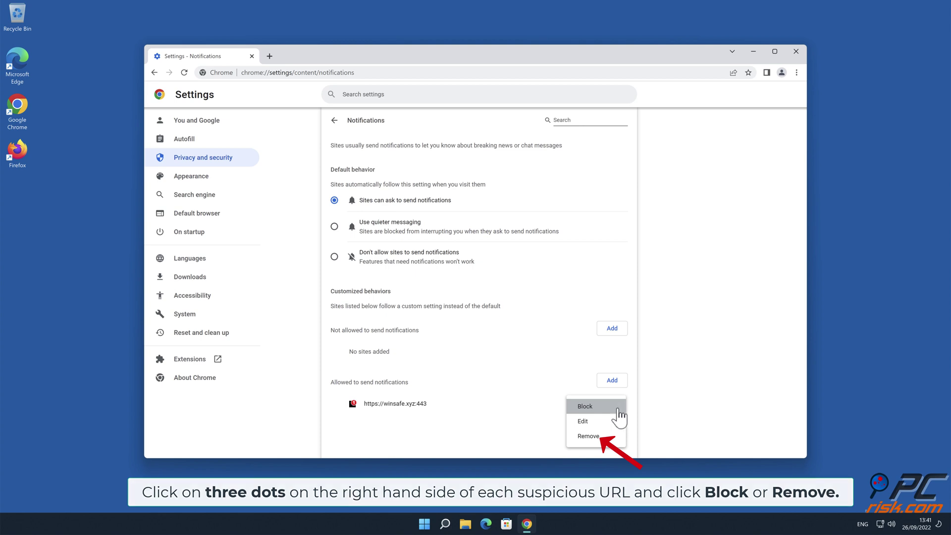
{"action": "left_click", "coordinate": [604, 438]}
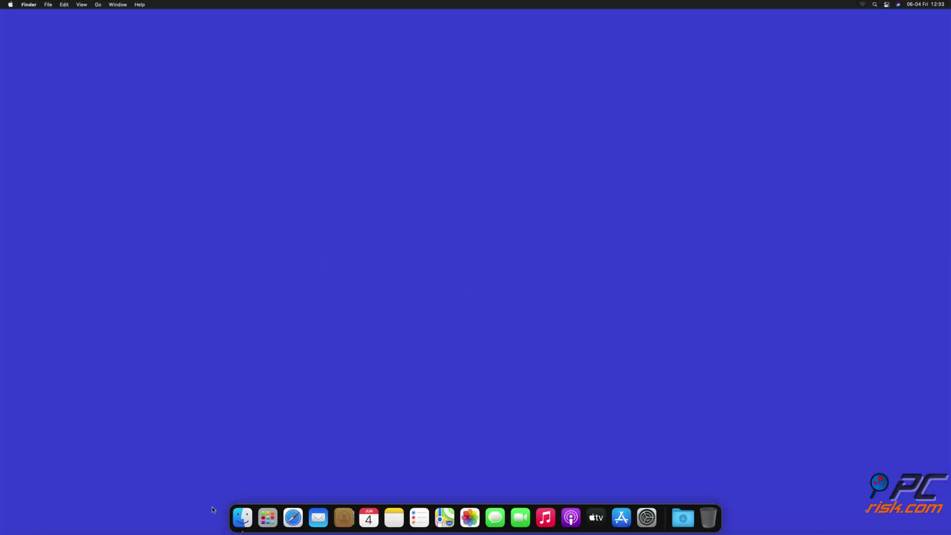
Step: Launch Safari and open the Notifications section of its Websites preferences
{"action": "left_click", "coordinate": [288, 522]}
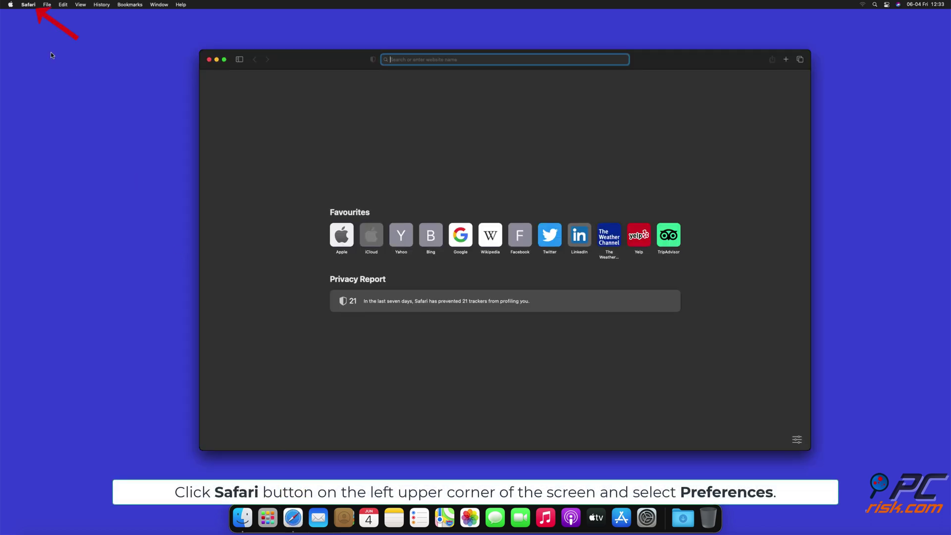
{"action": "left_click", "coordinate": [29, 5]}
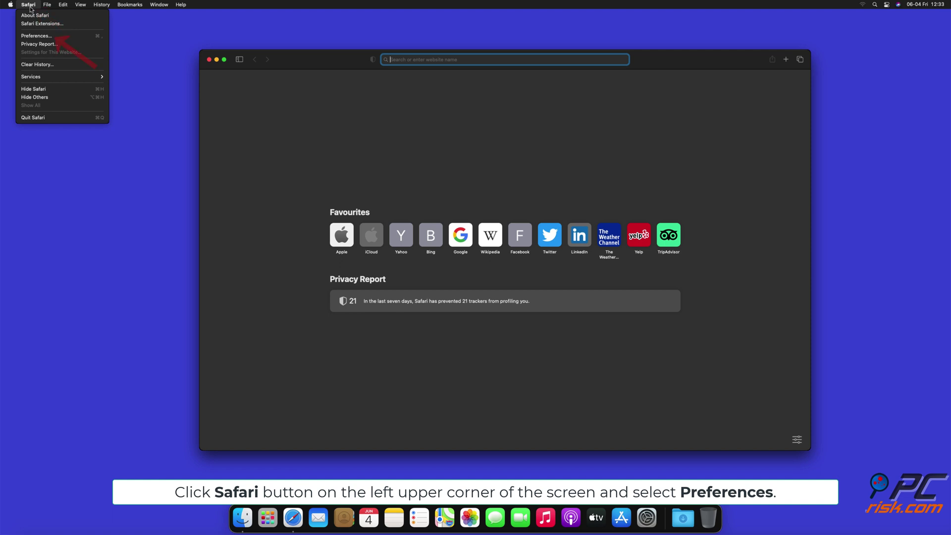
{"action": "left_click", "coordinate": [47, 37]}
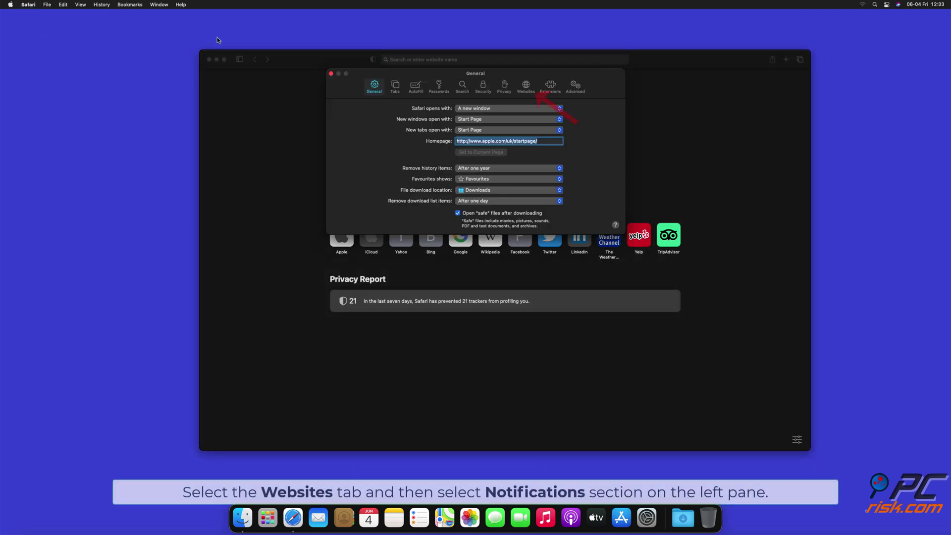
{"action": "left_click", "coordinate": [524, 90]}
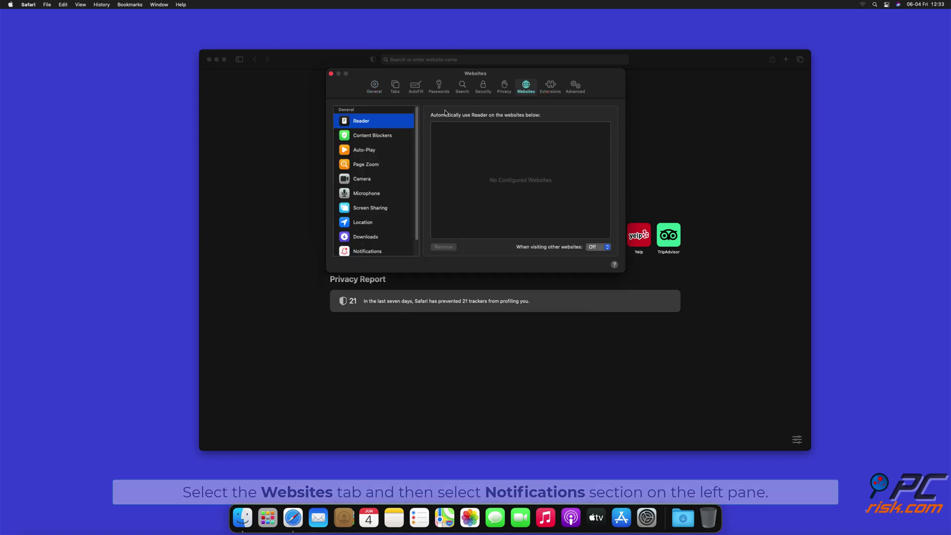
{"action": "scroll", "coordinate": [417, 127], "scroll_direction": "down", "scroll_amount": 1}
{"action": "scroll", "coordinate": [417, 130], "scroll_direction": "down", "scroll_amount": 1}
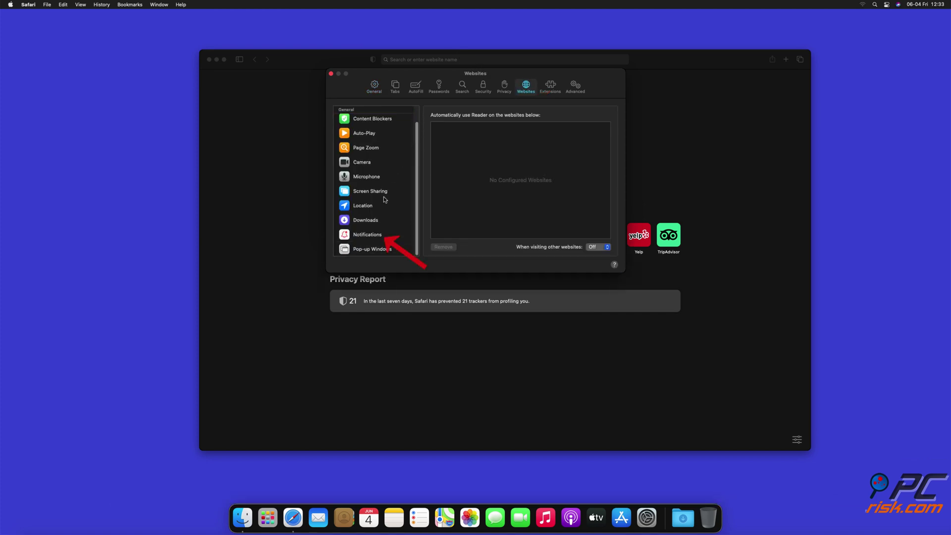
{"action": "left_click", "coordinate": [368, 236]}
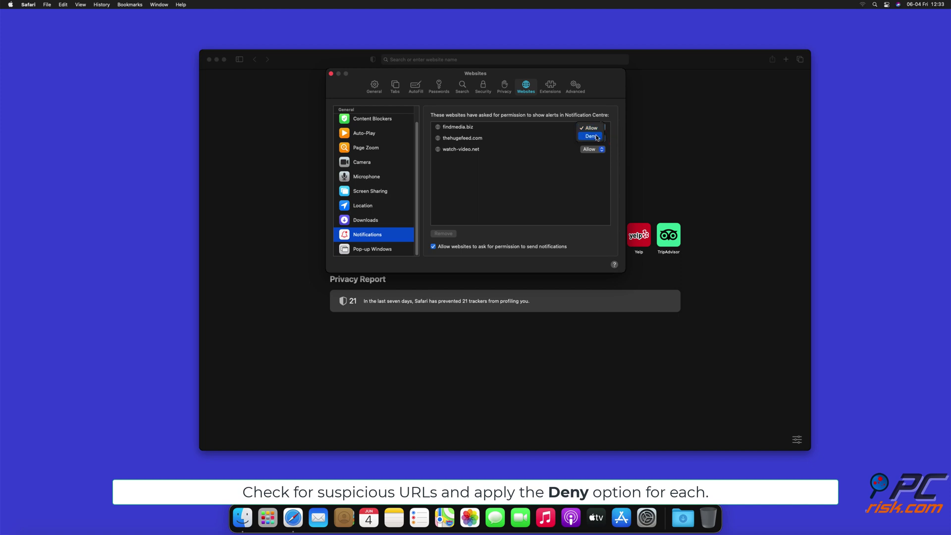
Step: Set findmedia.biz, thehugefeed.com and watch-video.net to Deny, then close preferences
{"action": "left_click", "coordinate": [597, 137]}
{"action": "left_click", "coordinate": [593, 138]}
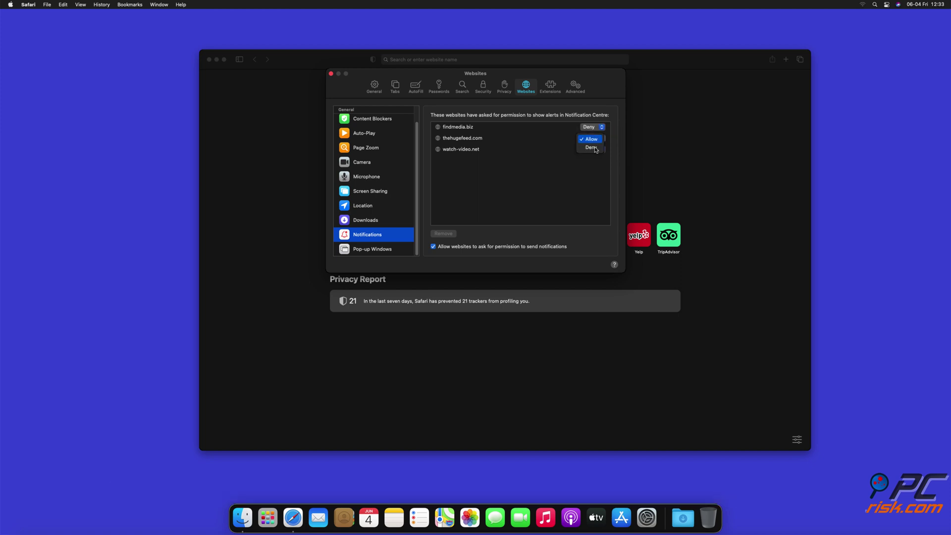
{"action": "left_click", "coordinate": [592, 148]}
{"action": "left_click", "coordinate": [604, 150]}
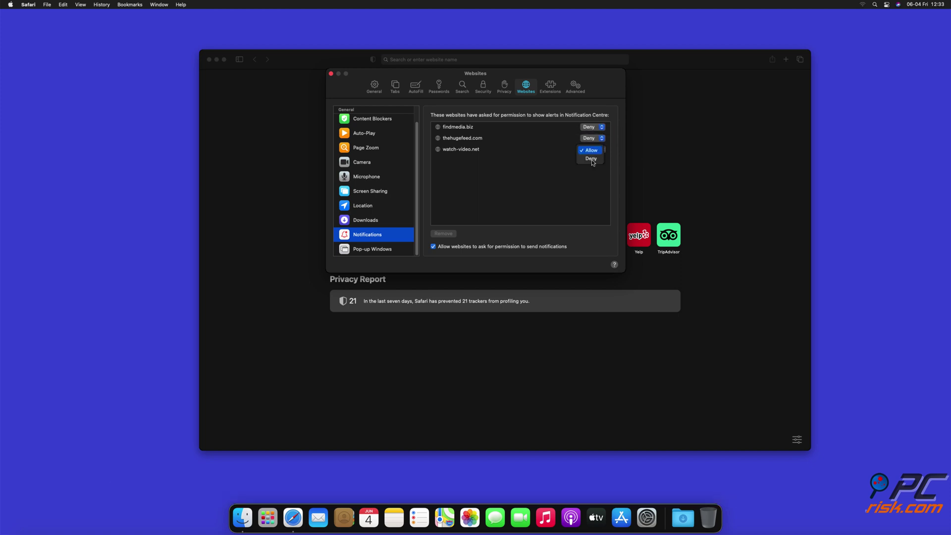
{"action": "left_click", "coordinate": [592, 159]}
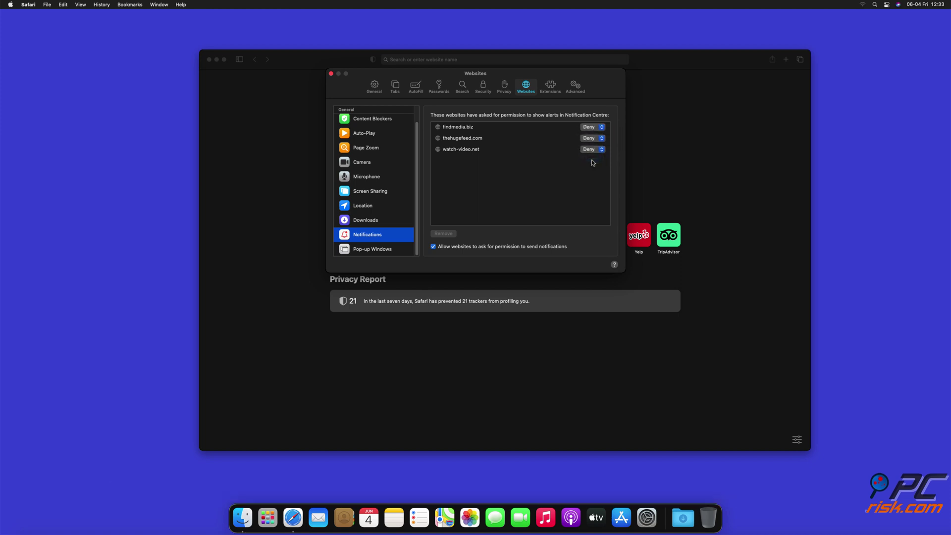
{"action": "left_click", "coordinate": [332, 73]}
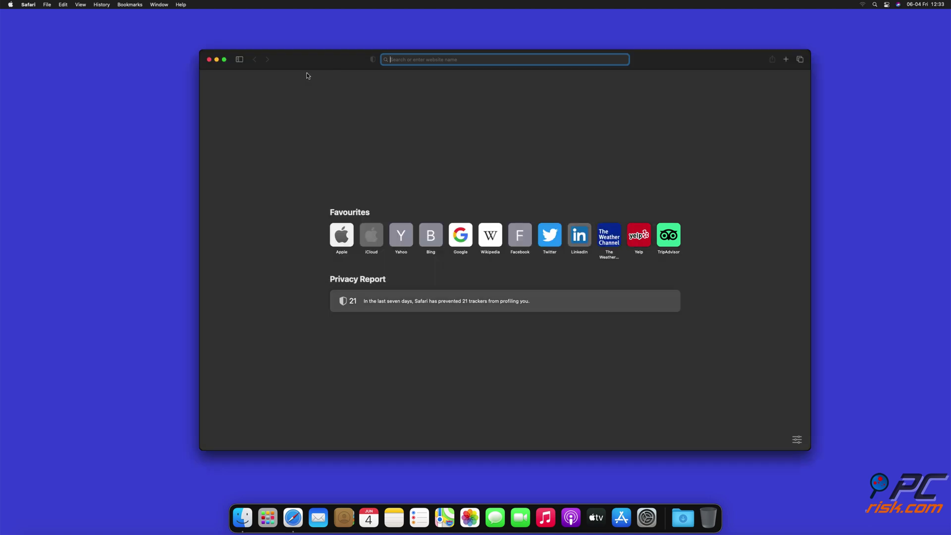
Step: Close Safari, launch Microsoft Edge, and open its Settings page
{"action": "left_click", "coordinate": [209, 60]}
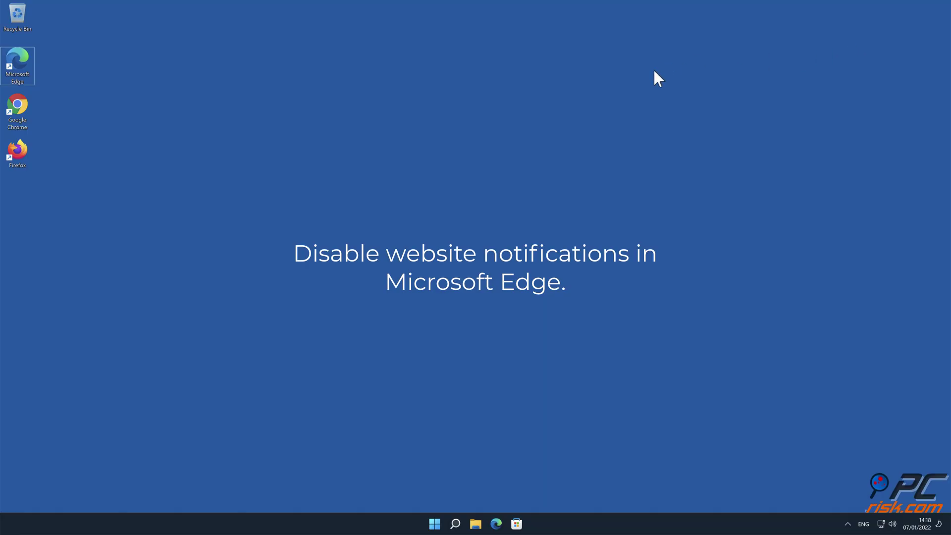
{"action": "double_click", "coordinate": [22, 66]}
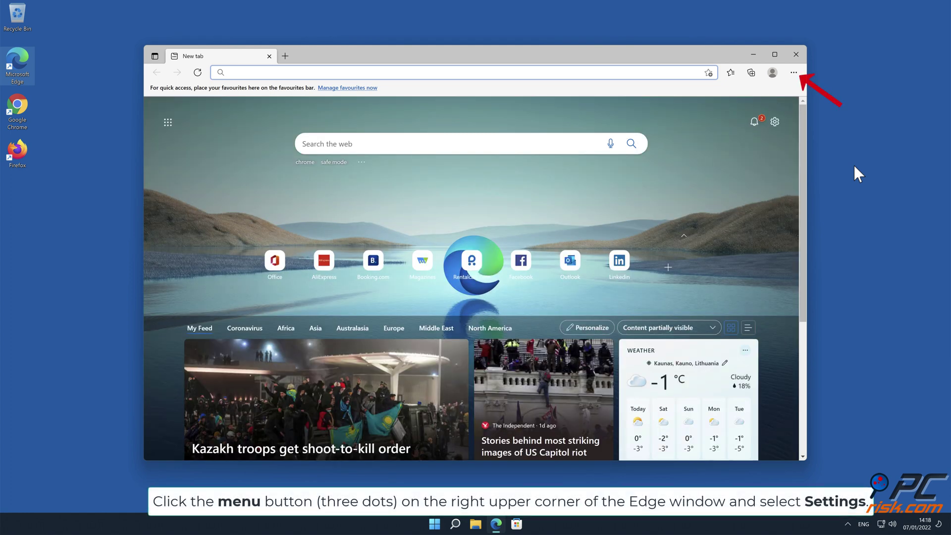
{"action": "left_click", "coordinate": [794, 72]}
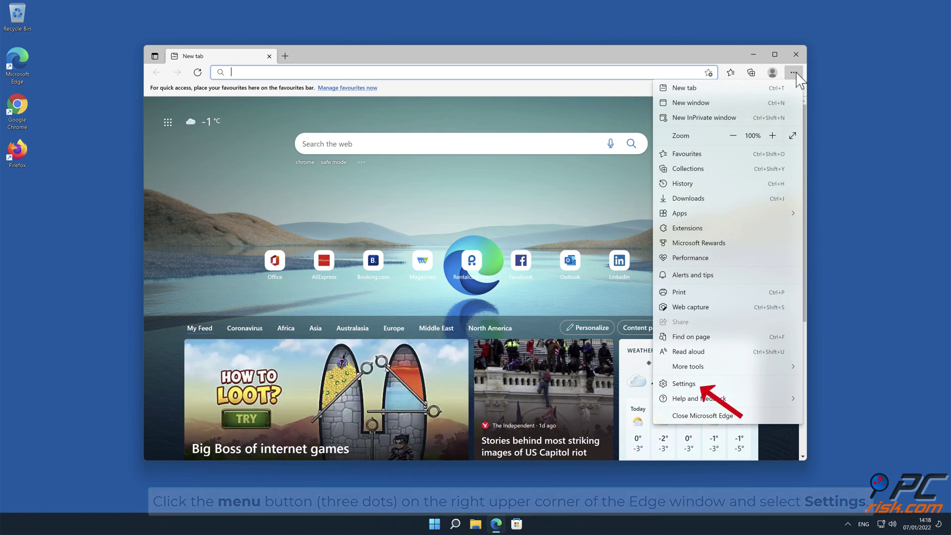
{"action": "left_click", "coordinate": [709, 384]}
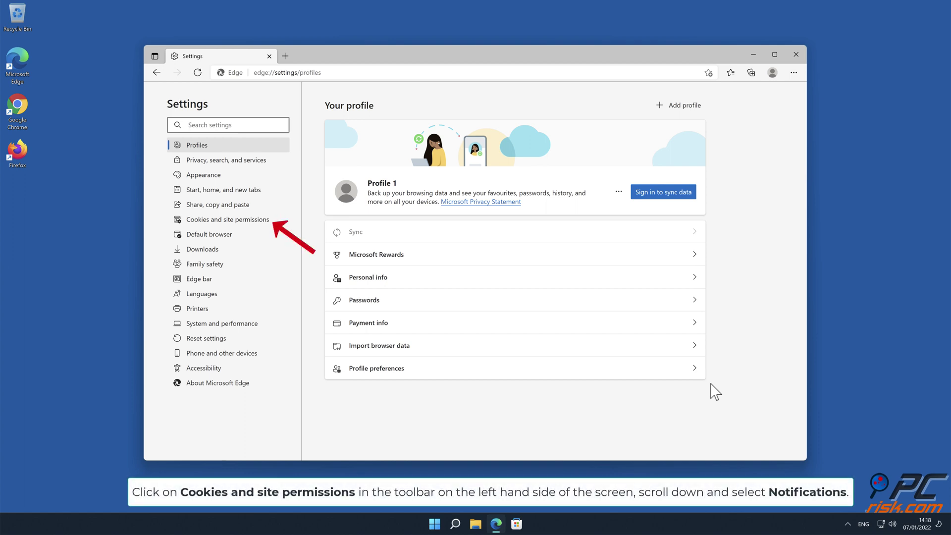
Step: Go to Cookies and site permissions and open the Notifications permission list
{"action": "left_click", "coordinate": [262, 224]}
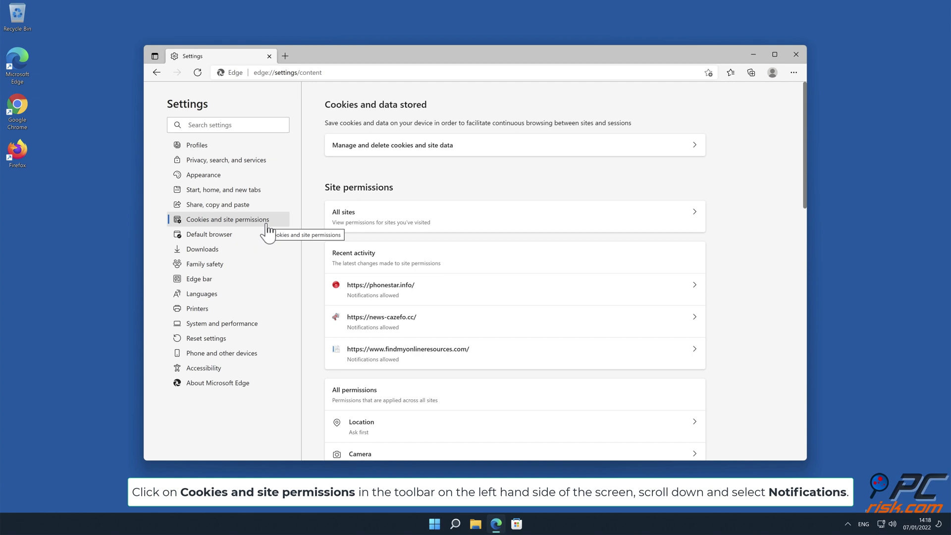
{"action": "left_click_drag", "start_coordinate": [805, 153], "coordinate": [808, 245]}
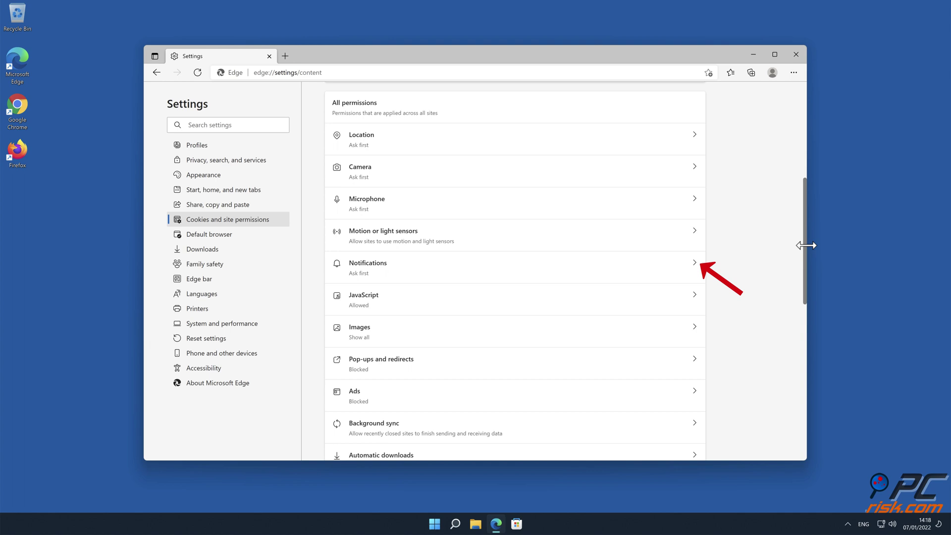
{"action": "left_click", "coordinate": [694, 269]}
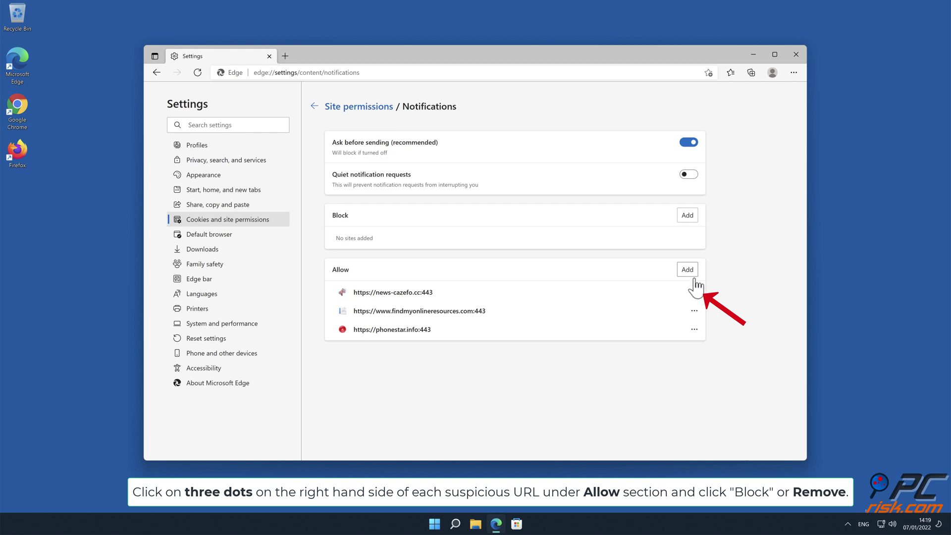
Step: Remove news-cazefo.cc, findmyonlineresources.com and phonestar.info from the Allow list, then close Edge
{"action": "left_click", "coordinate": [694, 292]}
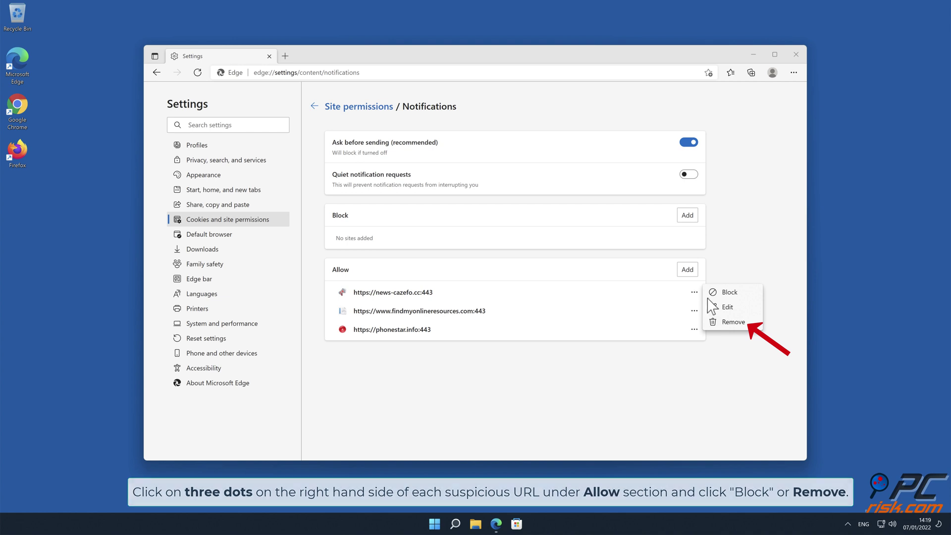
{"action": "left_click", "coordinate": [735, 325]}
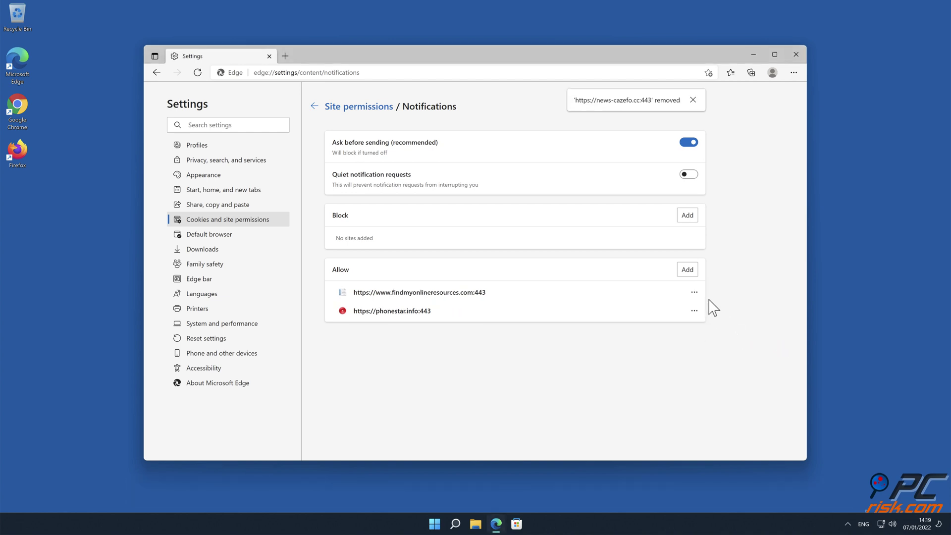
{"action": "left_click", "coordinate": [694, 293]}
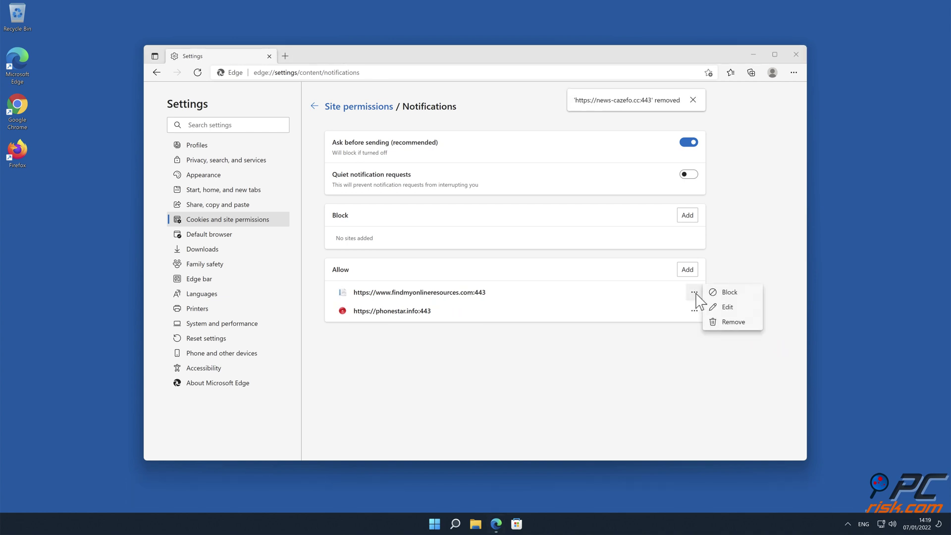
{"action": "left_click", "coordinate": [735, 326]}
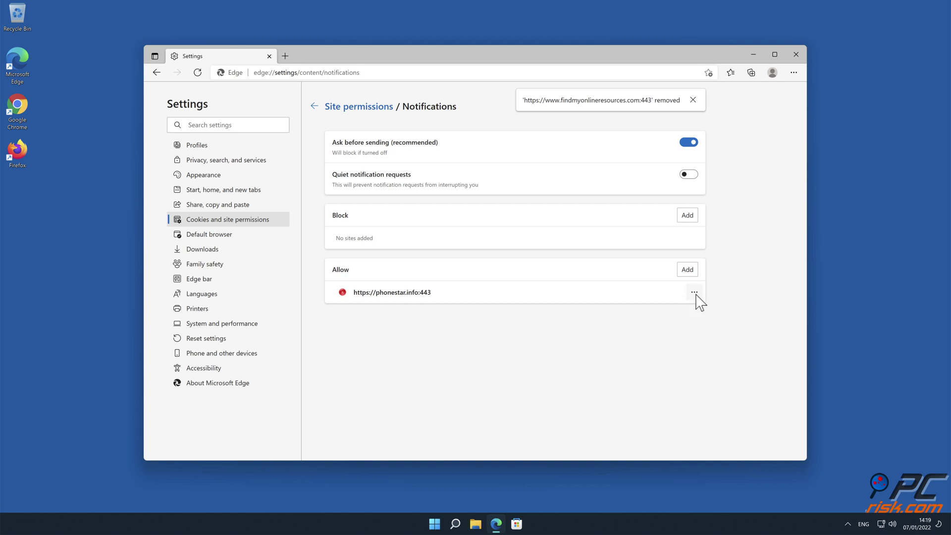
{"action": "left_click", "coordinate": [694, 293]}
{"action": "left_click", "coordinate": [732, 323]}
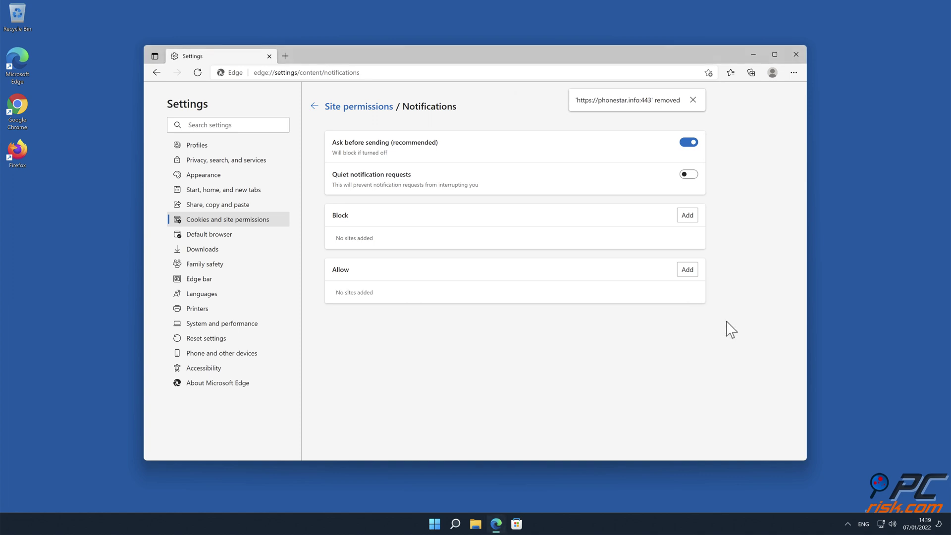
{"action": "left_click", "coordinate": [797, 54]}
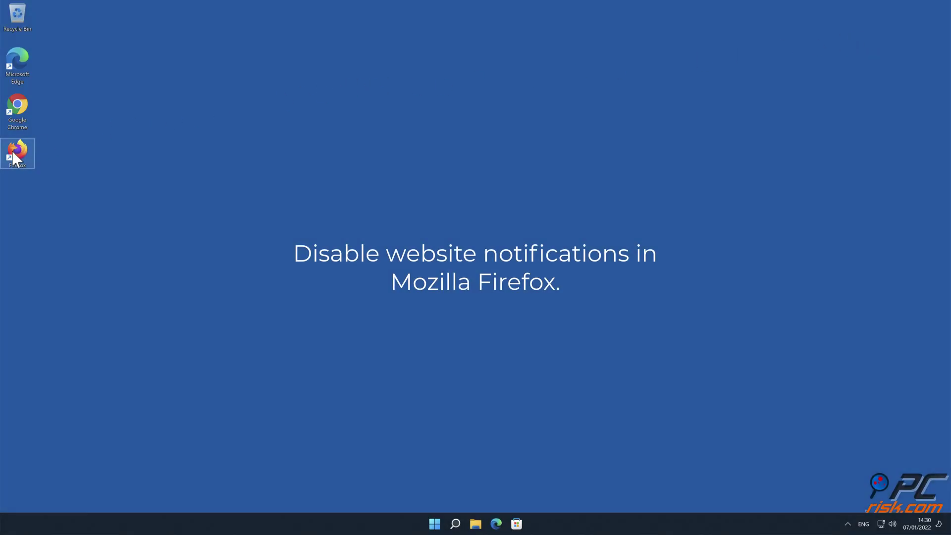
Step: Launch Firefox and go to its Settings' Privacy & Security page
{"action": "double_click", "coordinate": [12, 152]}
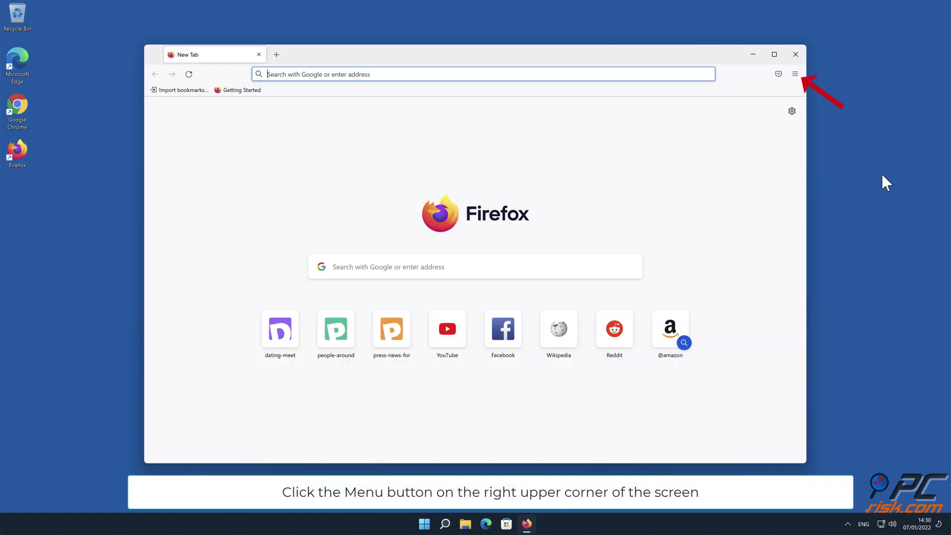
{"action": "left_click", "coordinate": [795, 74]}
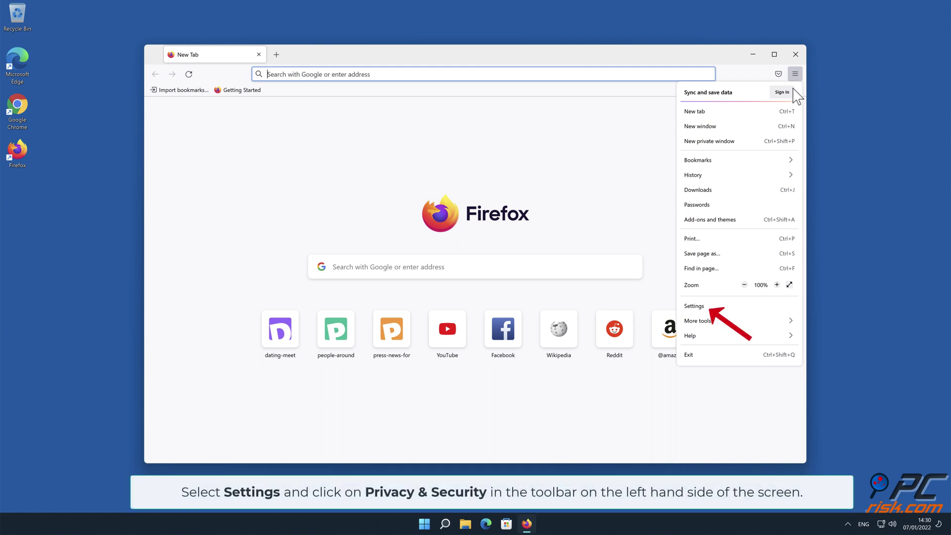
{"action": "left_click", "coordinate": [743, 306]}
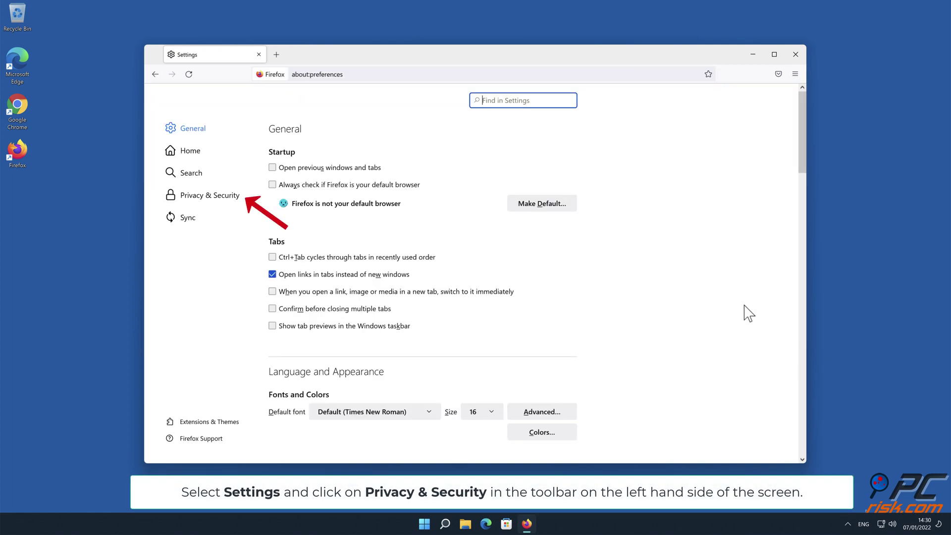
{"action": "left_click", "coordinate": [223, 195]}
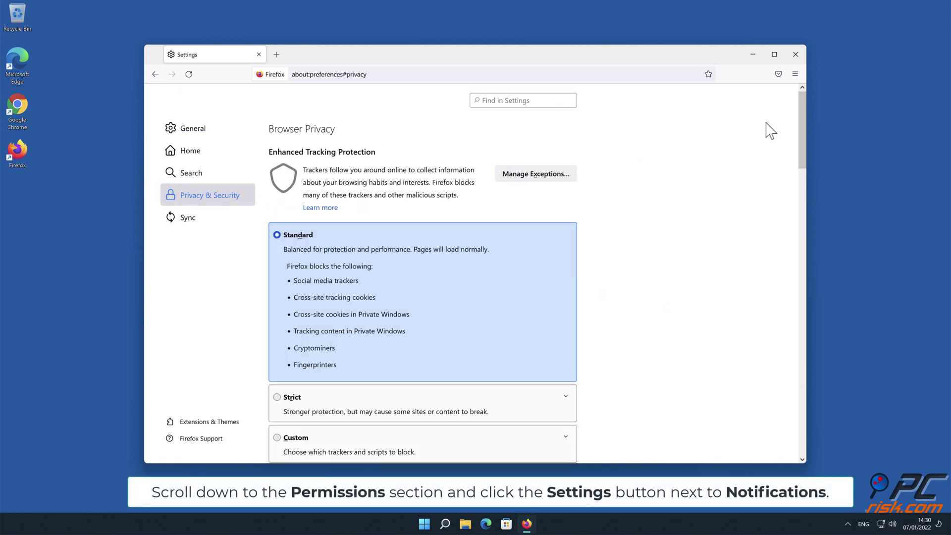
Step: Scroll to Permissions and open the Notifications settings listing the three allowed sites
{"action": "left_click_drag", "start_coordinate": [799, 119], "coordinate": [802, 304]}
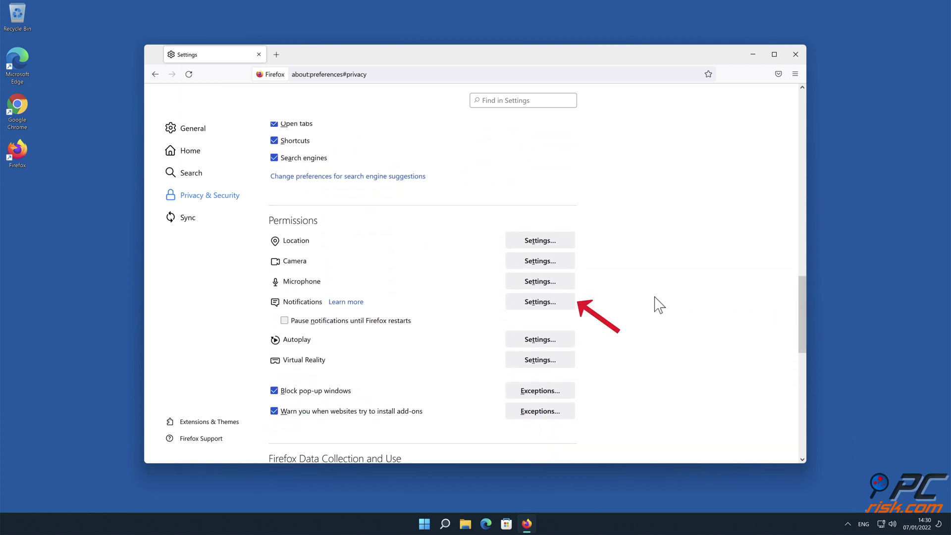
{"action": "left_click", "coordinate": [565, 304]}
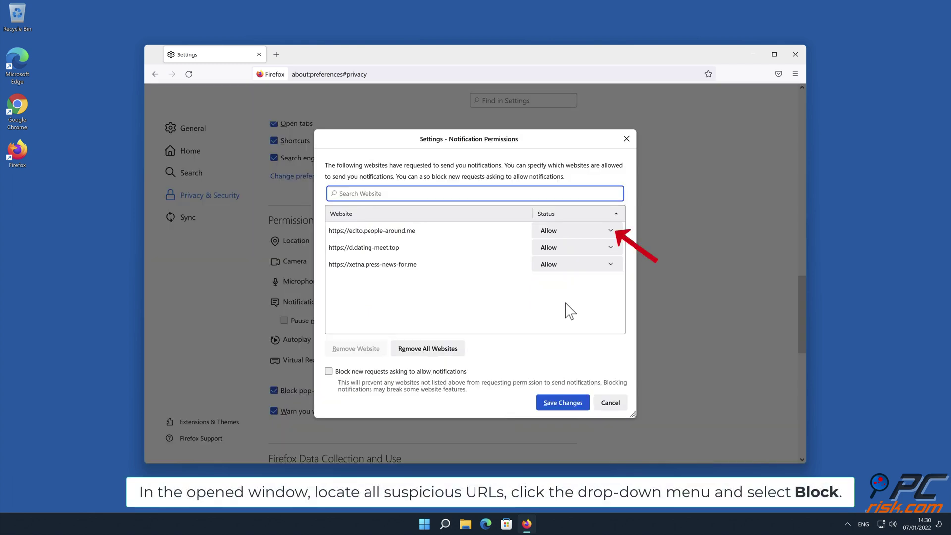
Step: Set eclto.people-around.me, d.dating-meet.top and xetna.press-news-for.me to Block and save
{"action": "left_click", "coordinate": [609, 231]}
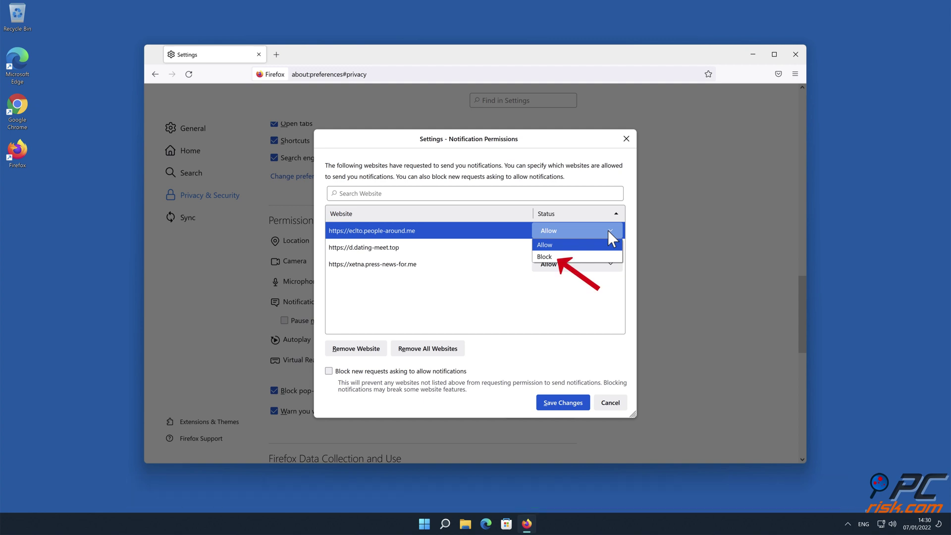
{"action": "left_click", "coordinate": [604, 257]}
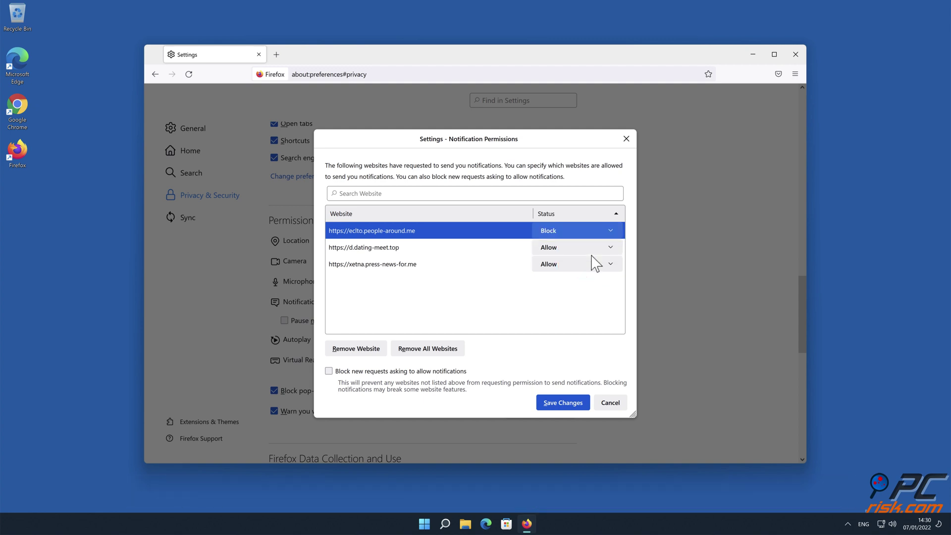
{"action": "left_click", "coordinate": [608, 247]}
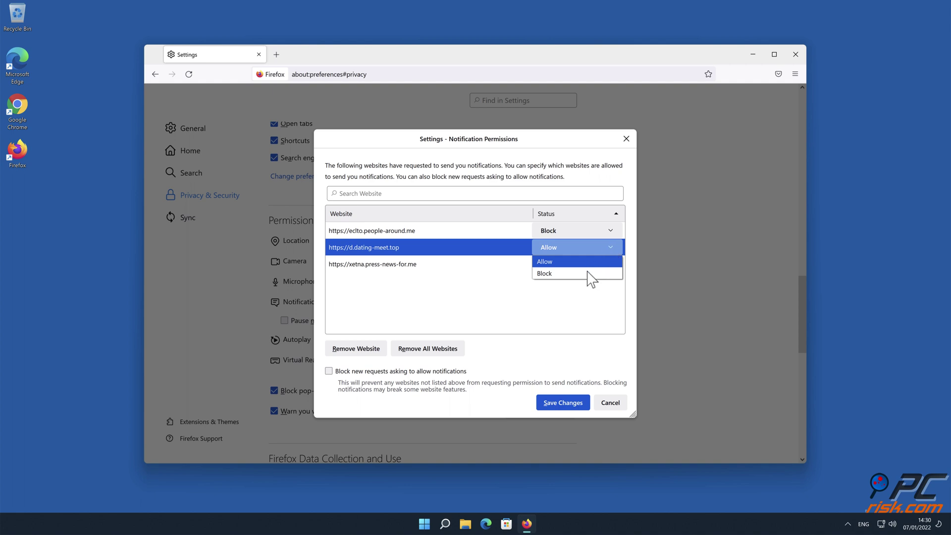
{"action": "left_click", "coordinate": [587, 273]}
{"action": "left_click", "coordinate": [608, 265]}
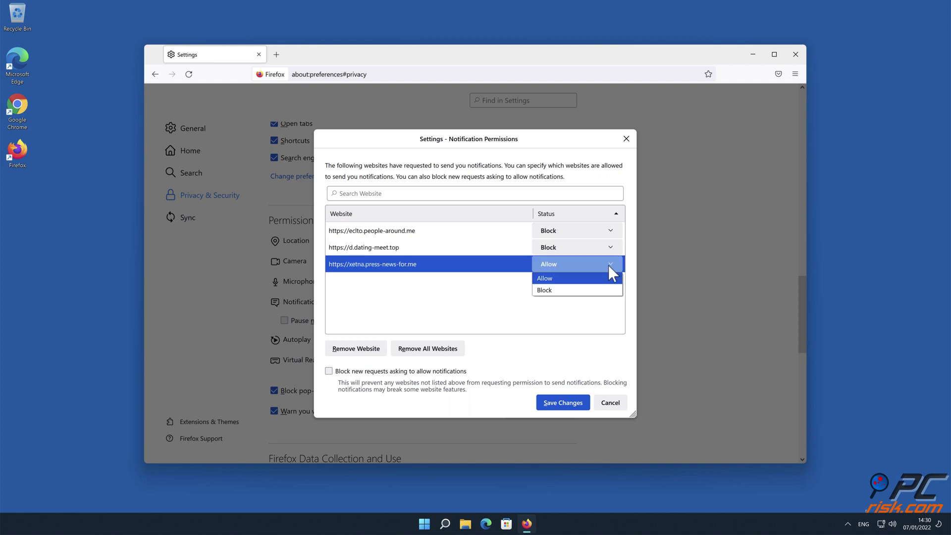
{"action": "left_click", "coordinate": [598, 289]}
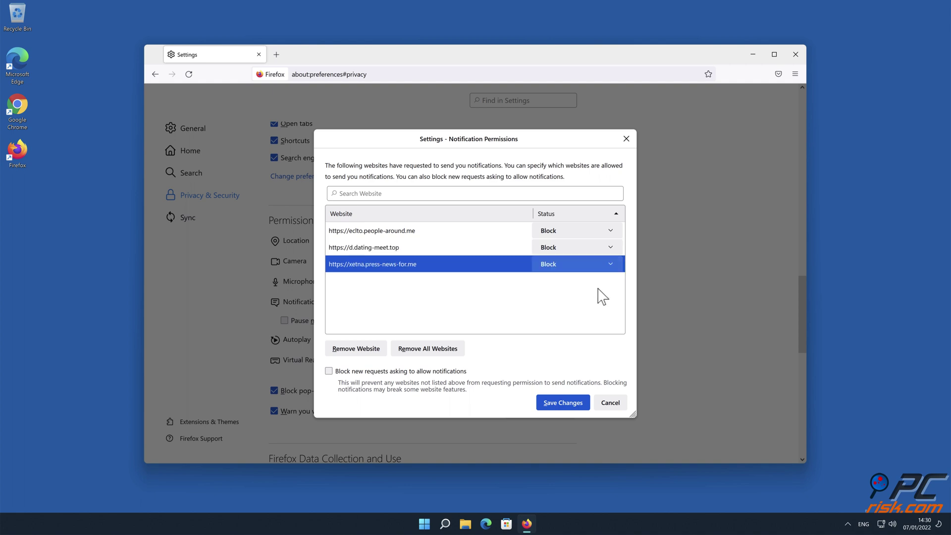
{"action": "left_click", "coordinate": [565, 403]}
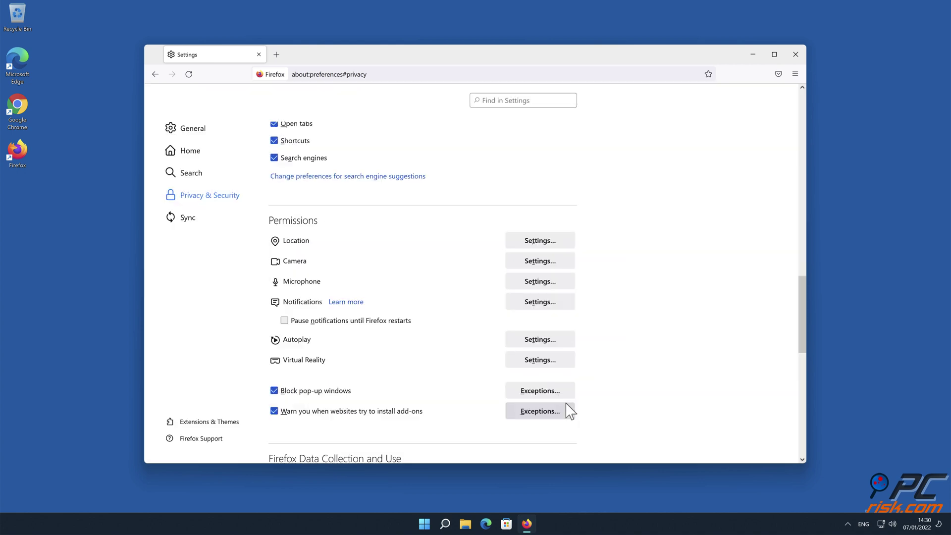
Step: Close the Firefox window to return to the empty desktop
{"action": "left_click", "coordinate": [795, 54]}
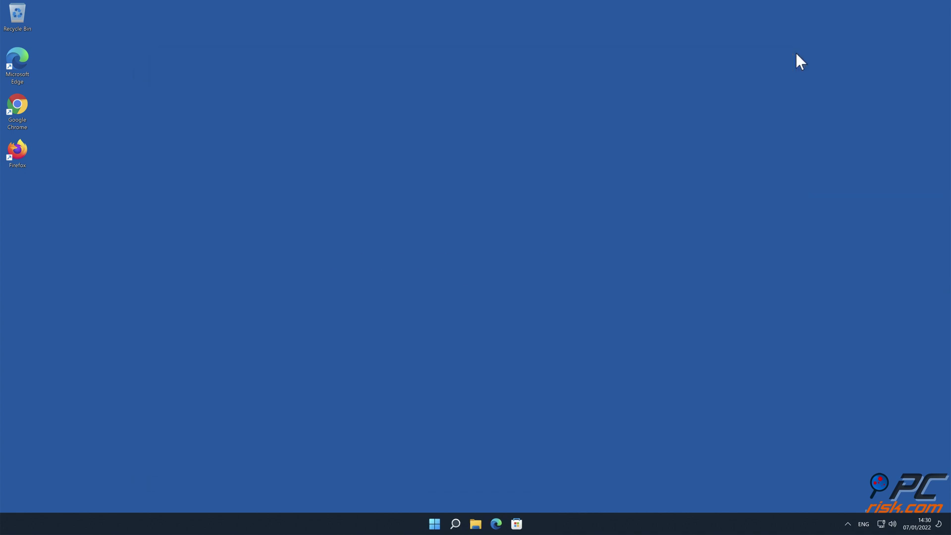